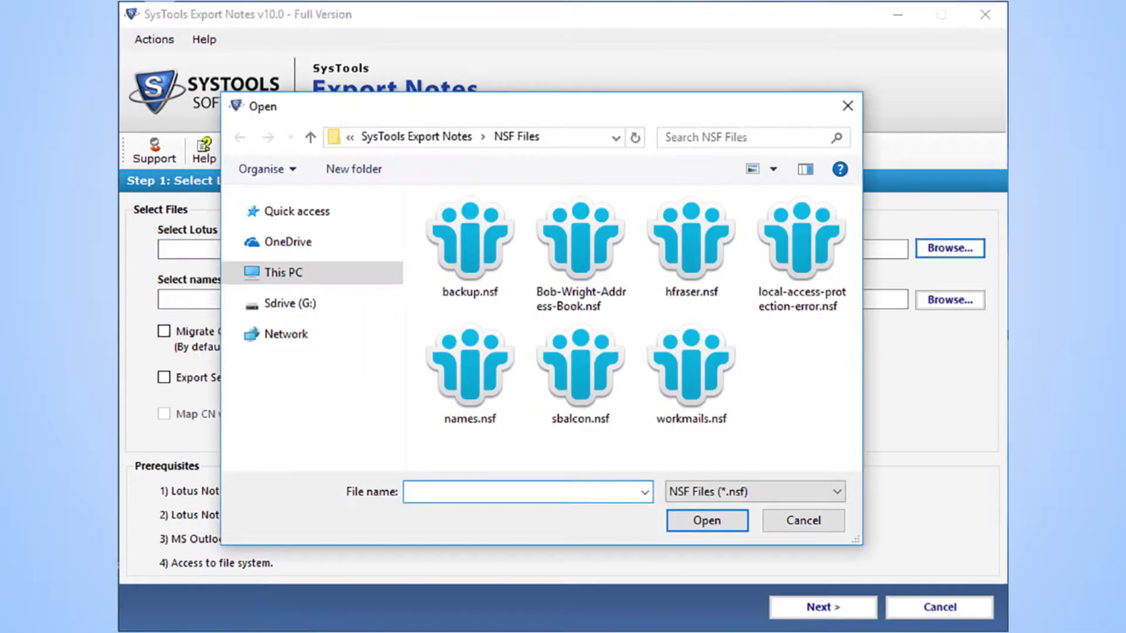
Load backup.nsf as the Lotus Notes file and names.nsf as the names file
left_click(469, 245)
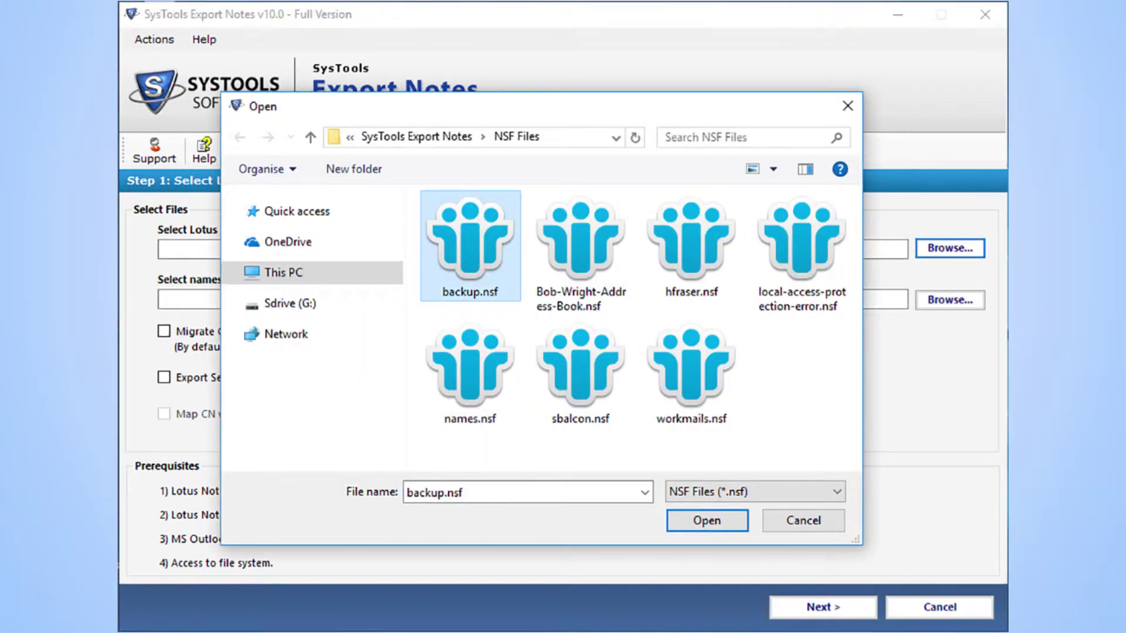
key("Return")
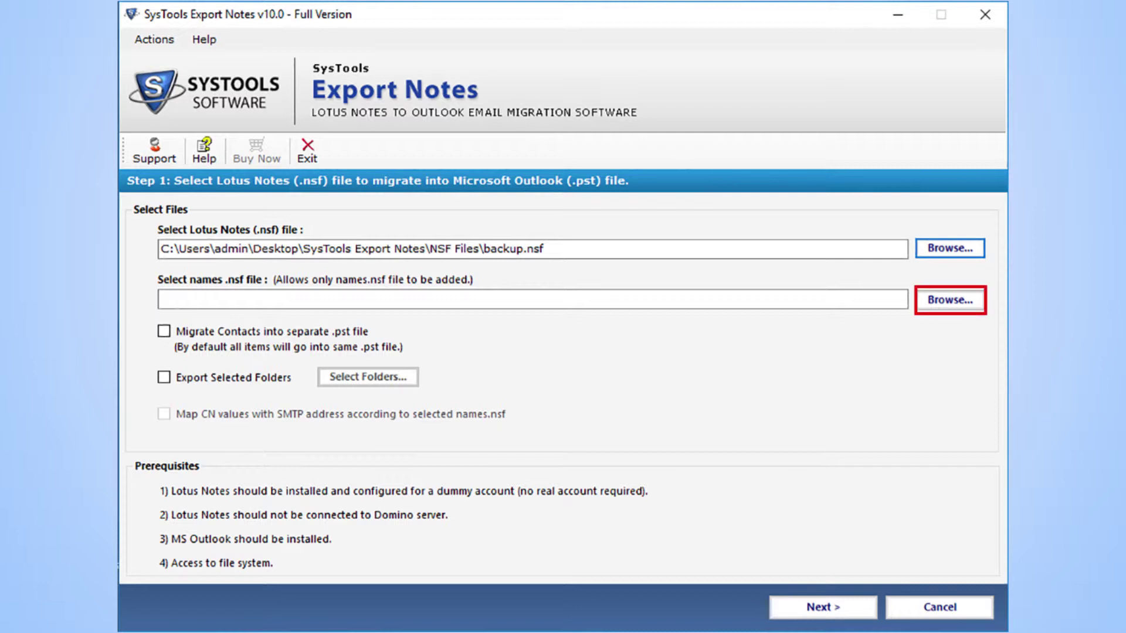
left_click(949, 300)
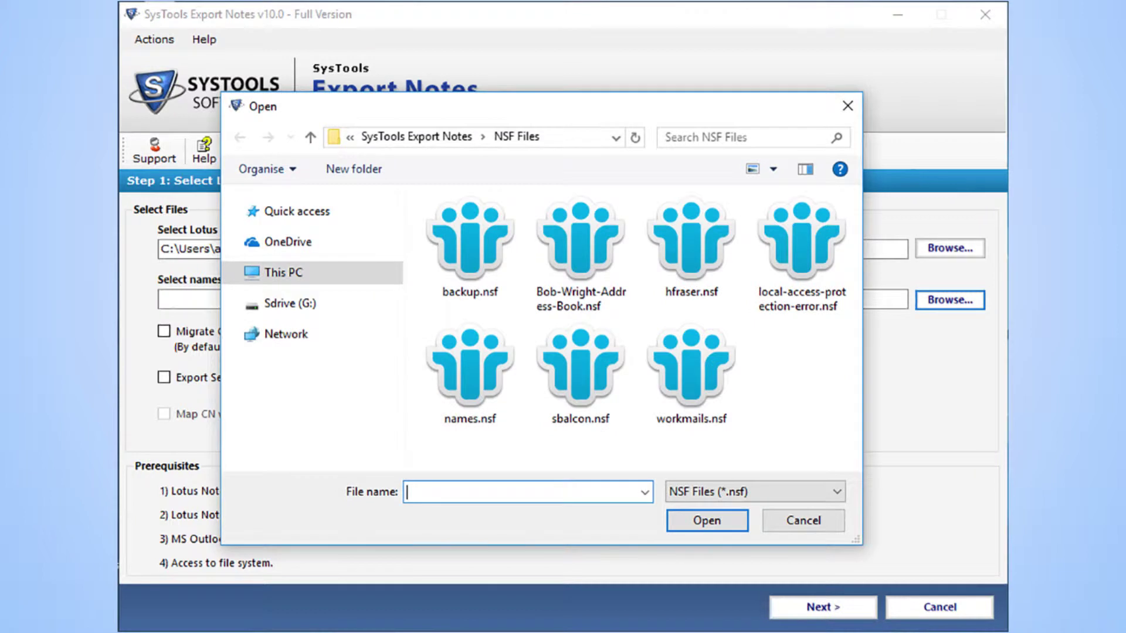
left_click(469, 372)
key("Return")
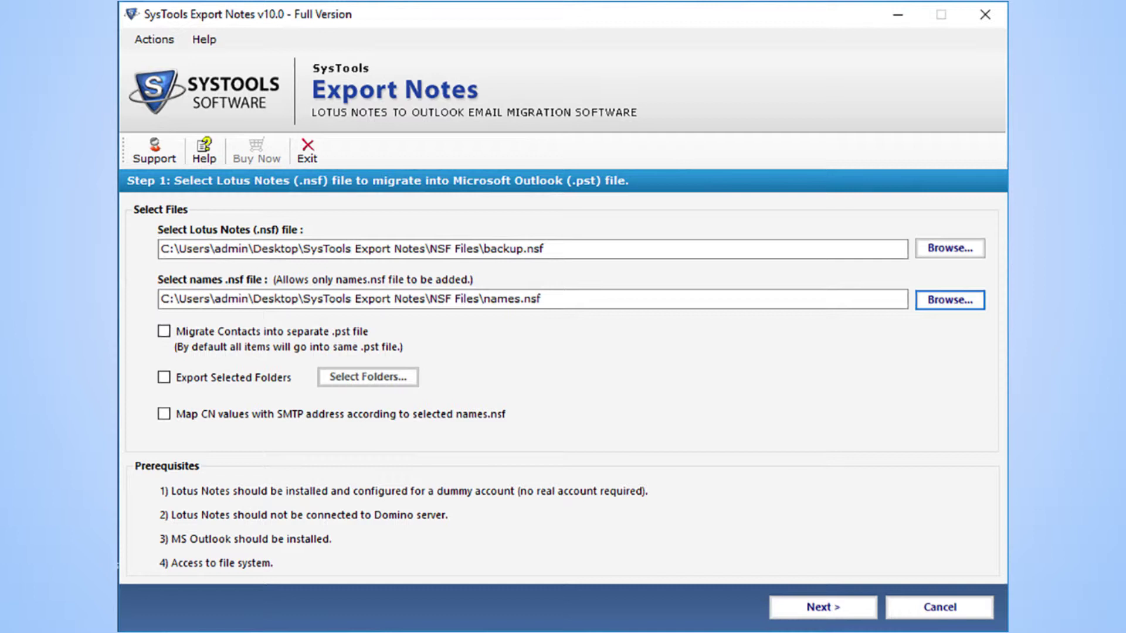
Enable migrating contacts into a separate .pst file and exporting selected folders, and submit the Notes ID file password
left_click(164, 331)
left_click(164, 377)
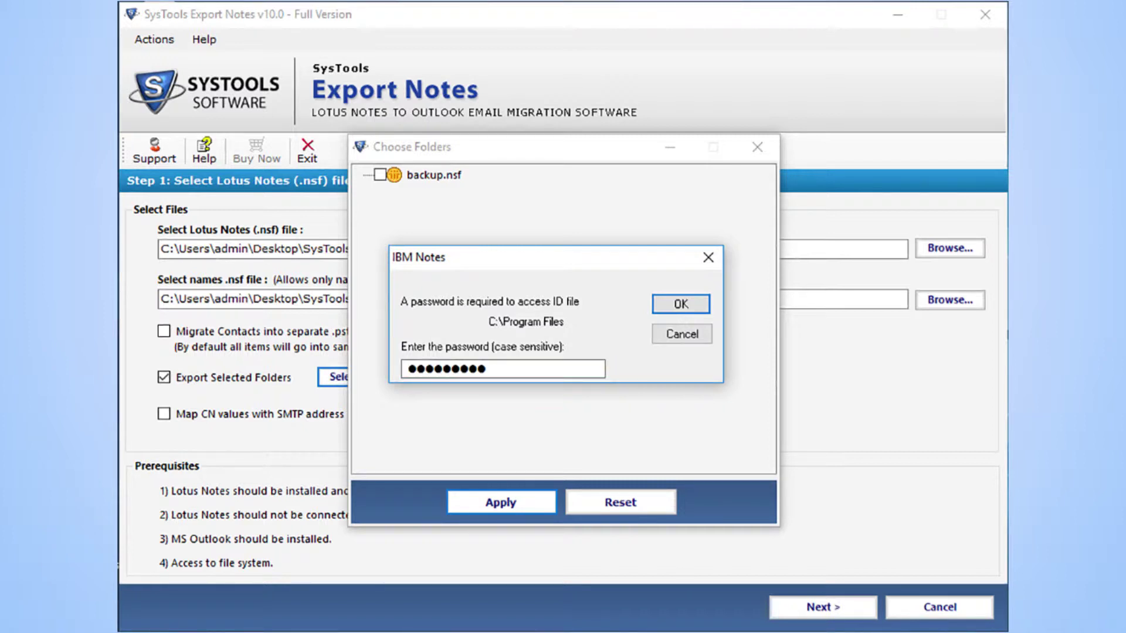
key("Return")
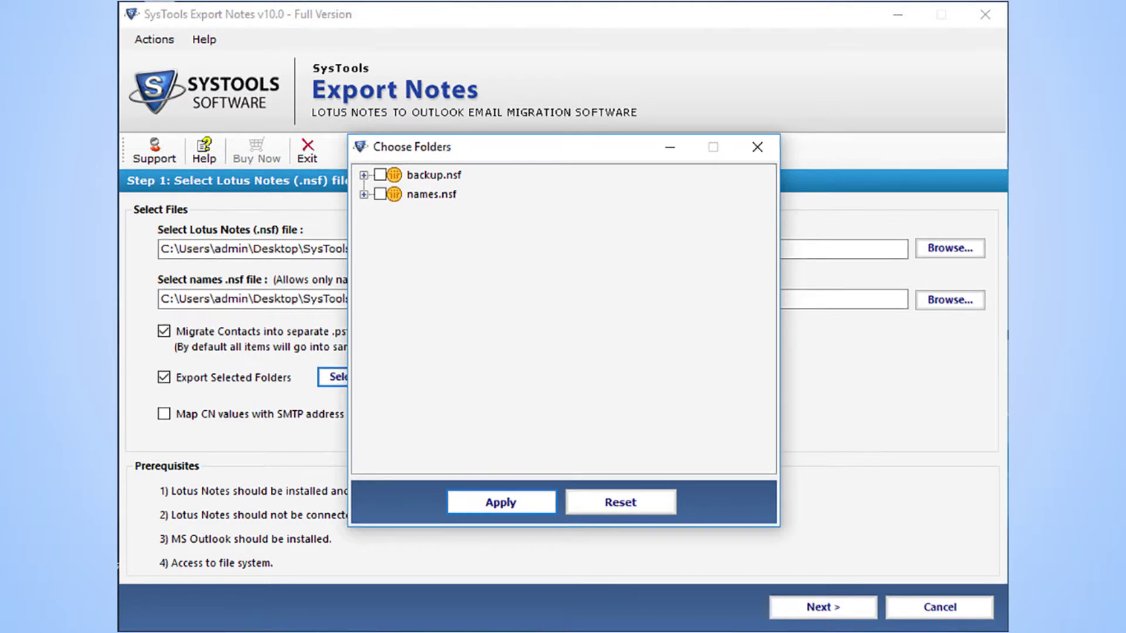
Choose the Medicine folder of backup.nsf for export and enable mapping CN values with SMTP addresses according to names.nsf
left_click(363, 174)
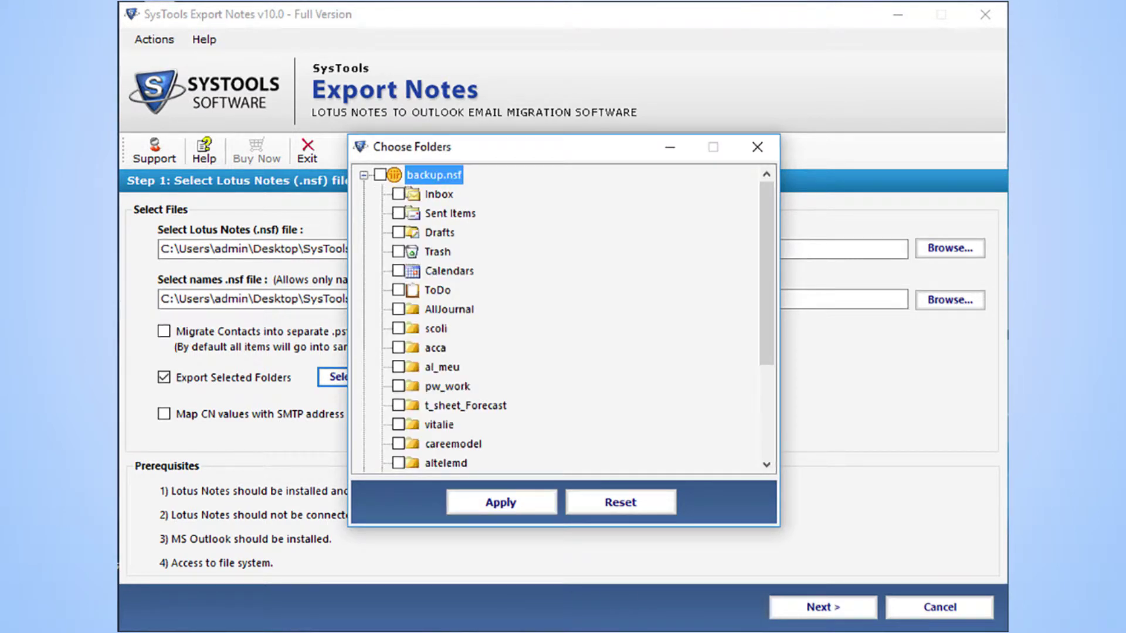
scroll(557, 320, "down", 3)
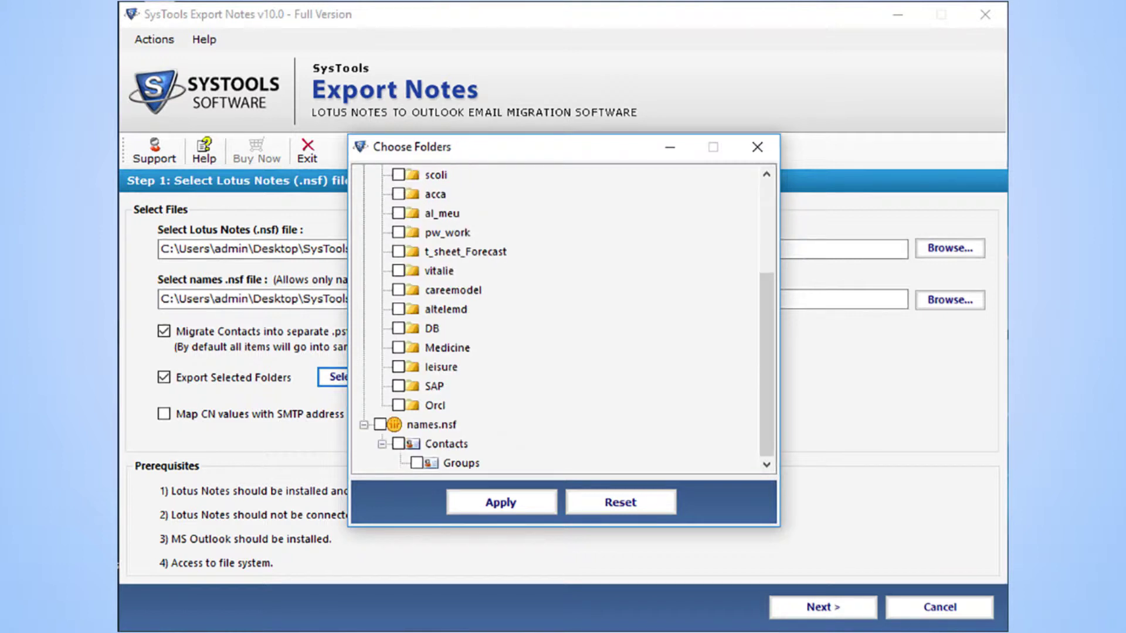
left_click(398, 348)
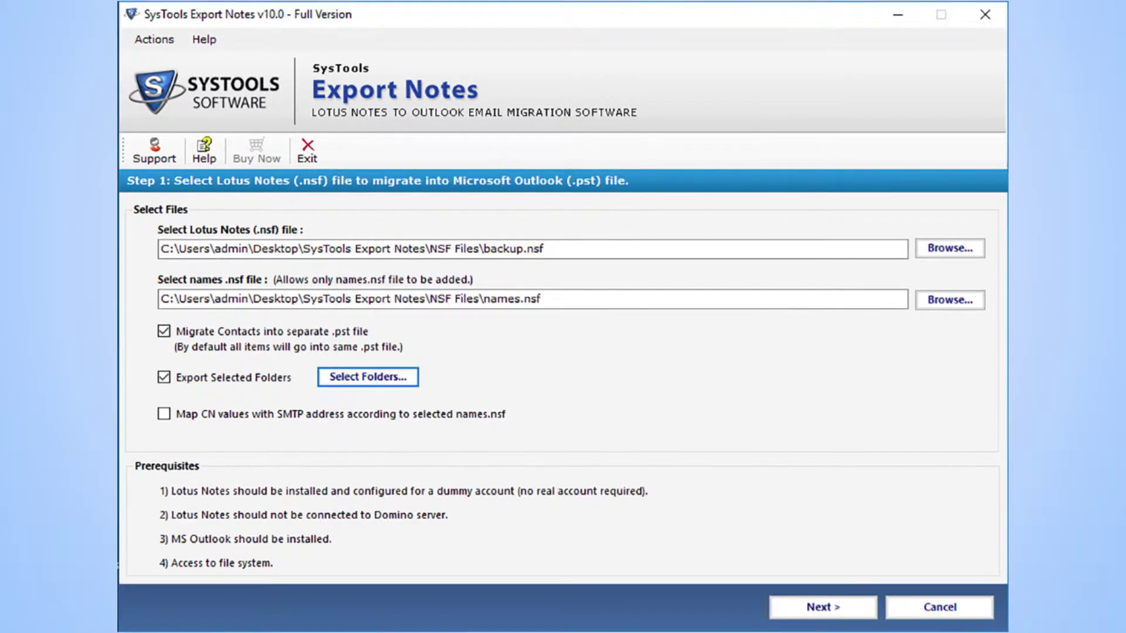
left_click(163, 414)
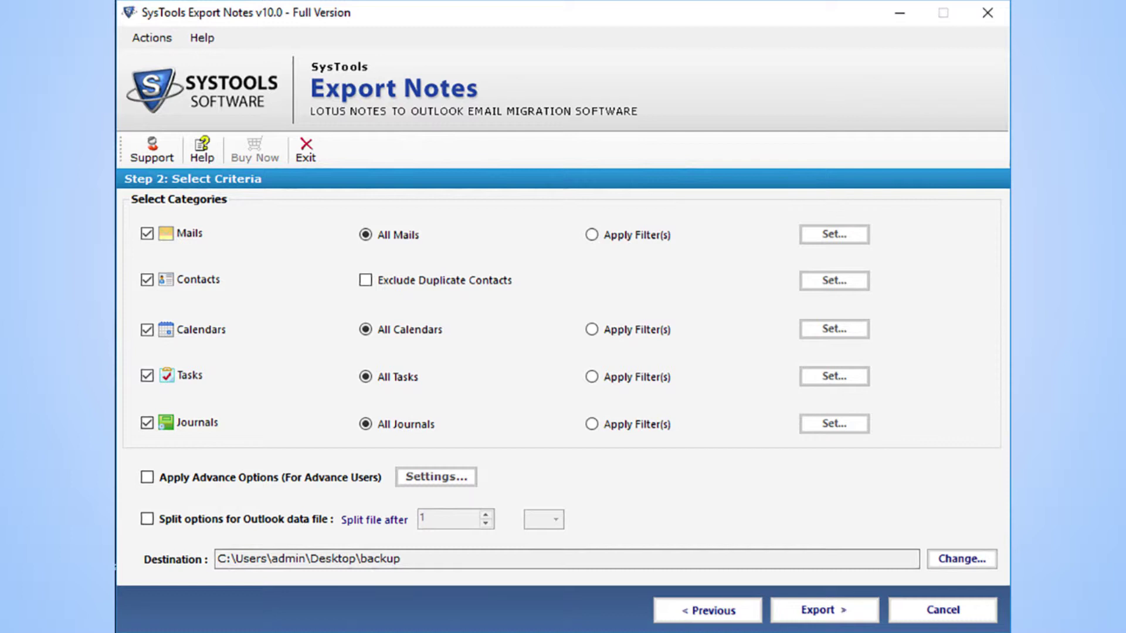
Apply filters to mails and exclude duplicate contacts, comparing them by FullName, Mail Address and Mobile Number
left_click(592, 234)
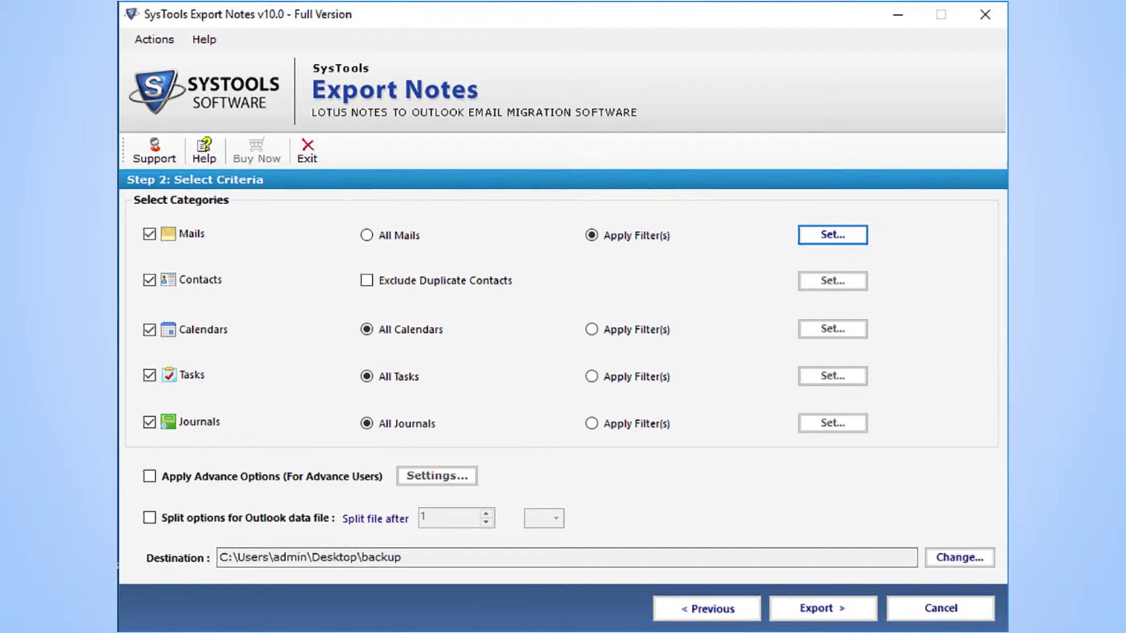
left_click(367, 281)
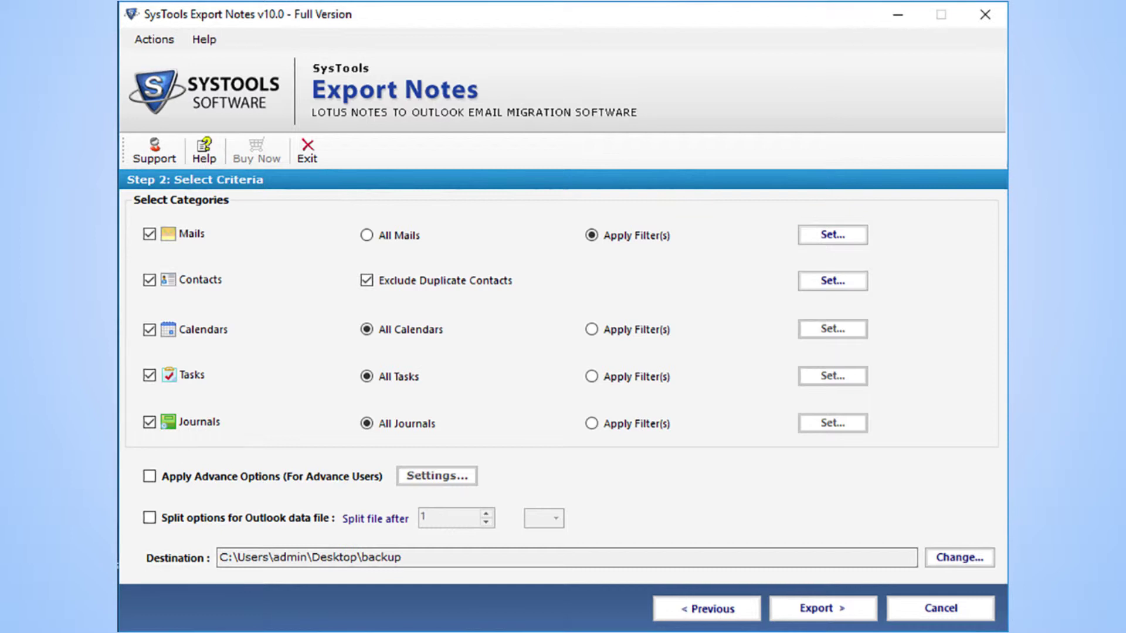
left_click(833, 280)
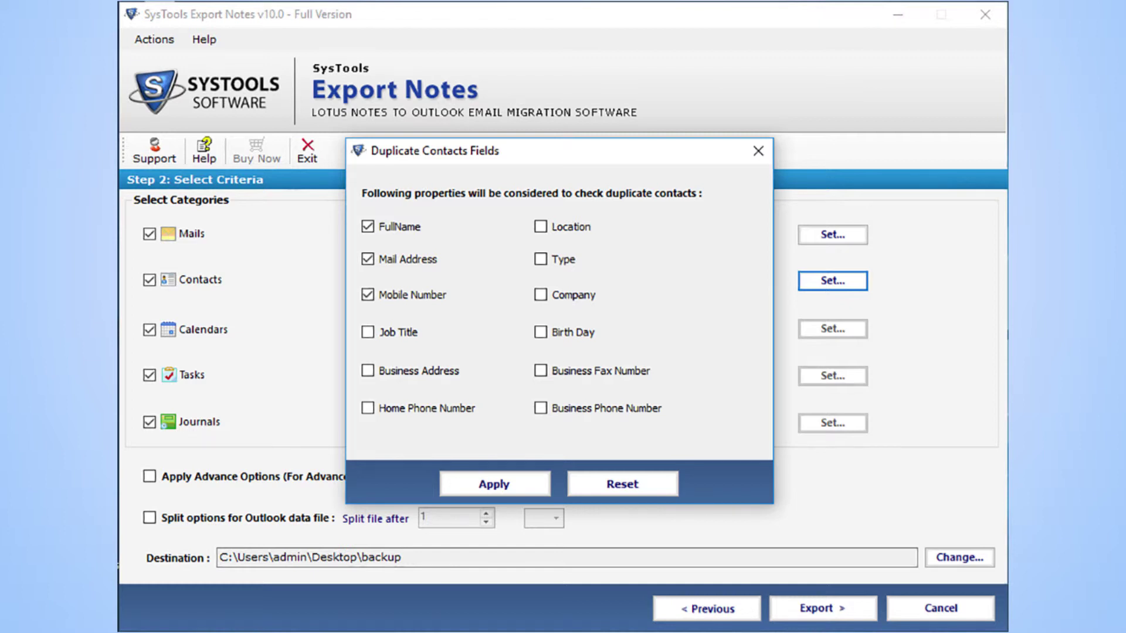
key("Return")
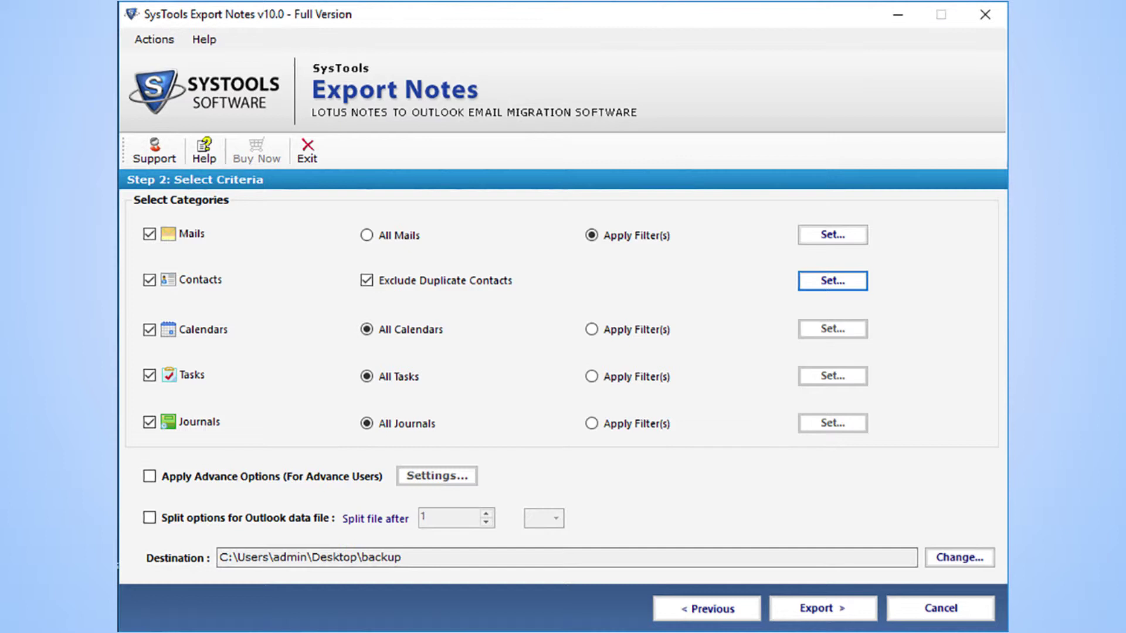
Enable the advance options and turn on HTML Formatting, Internet Header, Remove Encryption, All Documents and Doclink
left_click(150, 476)
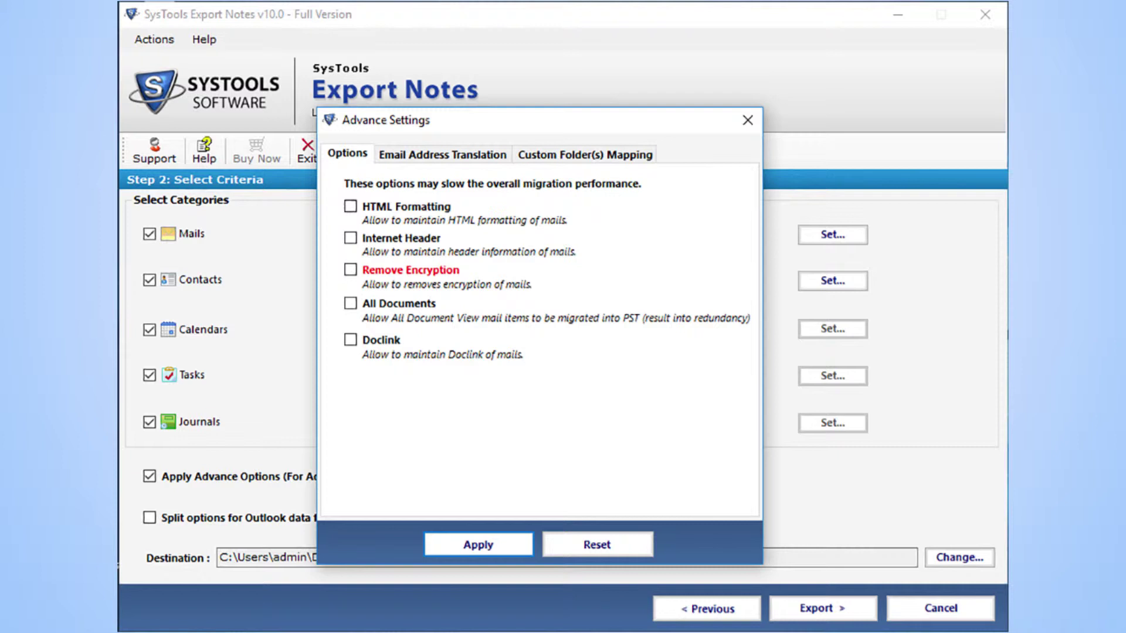
left_click(350, 206)
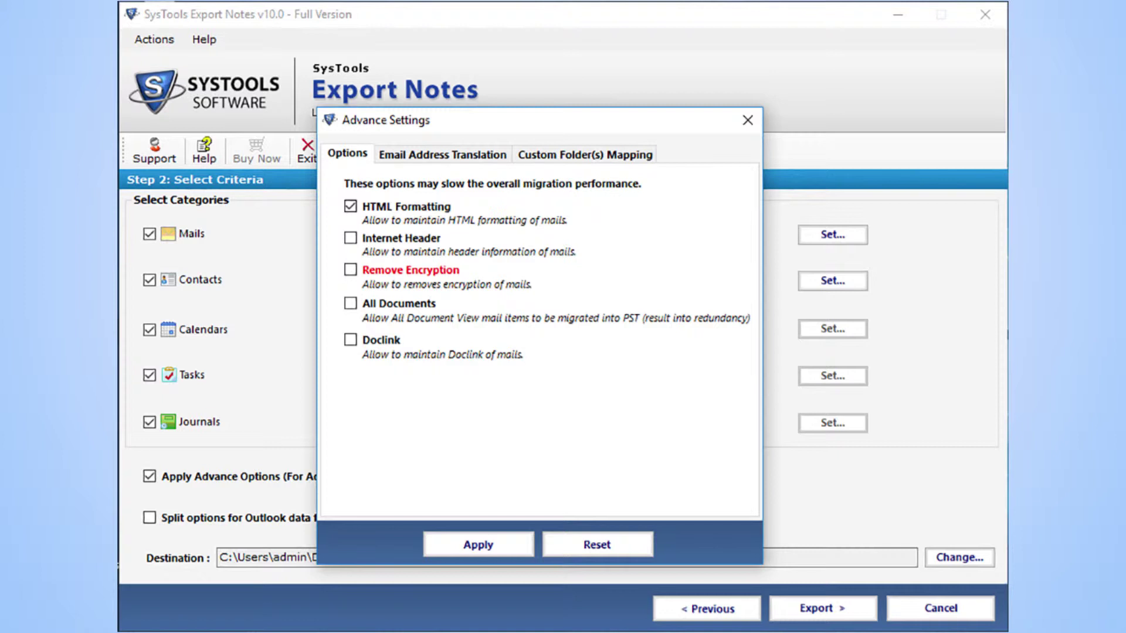
left_click(350, 237)
left_click(350, 270)
left_click(350, 303)
left_click(351, 339)
Set the email address translation manually with SMTP format firstname@domainname and domain name systoolsgroup
left_click(442, 154)
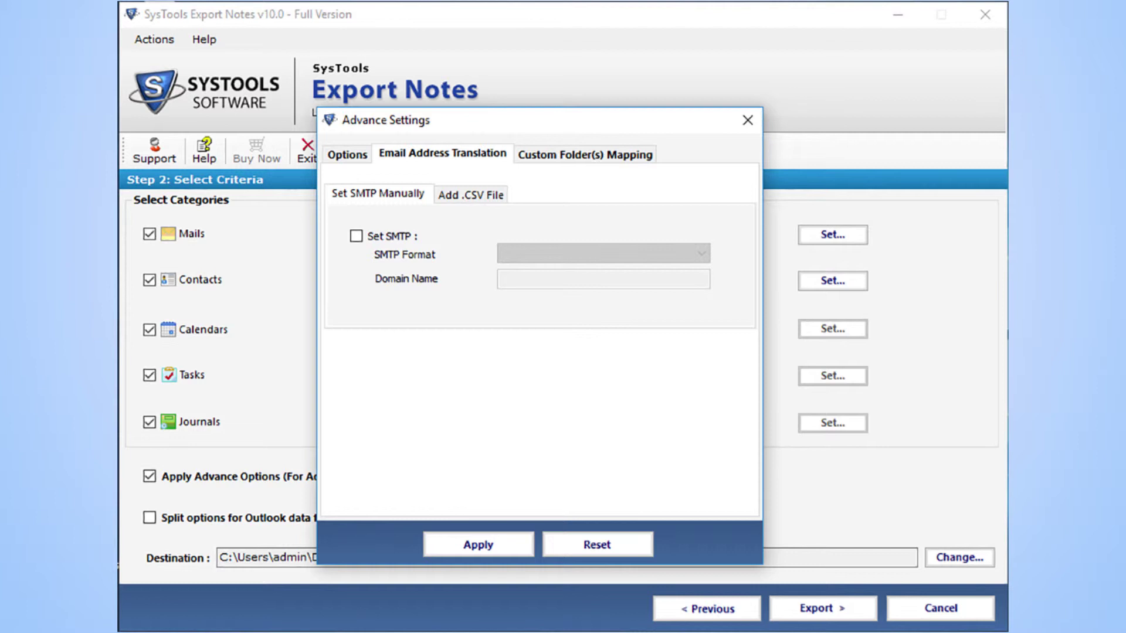
key("space")
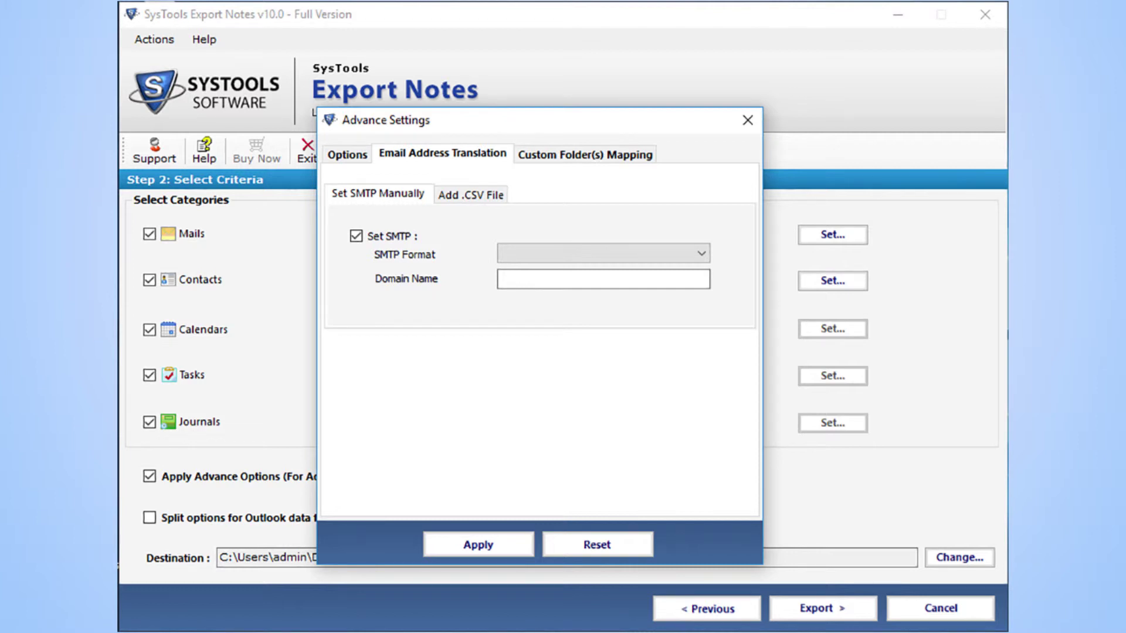
key("alt+Down")
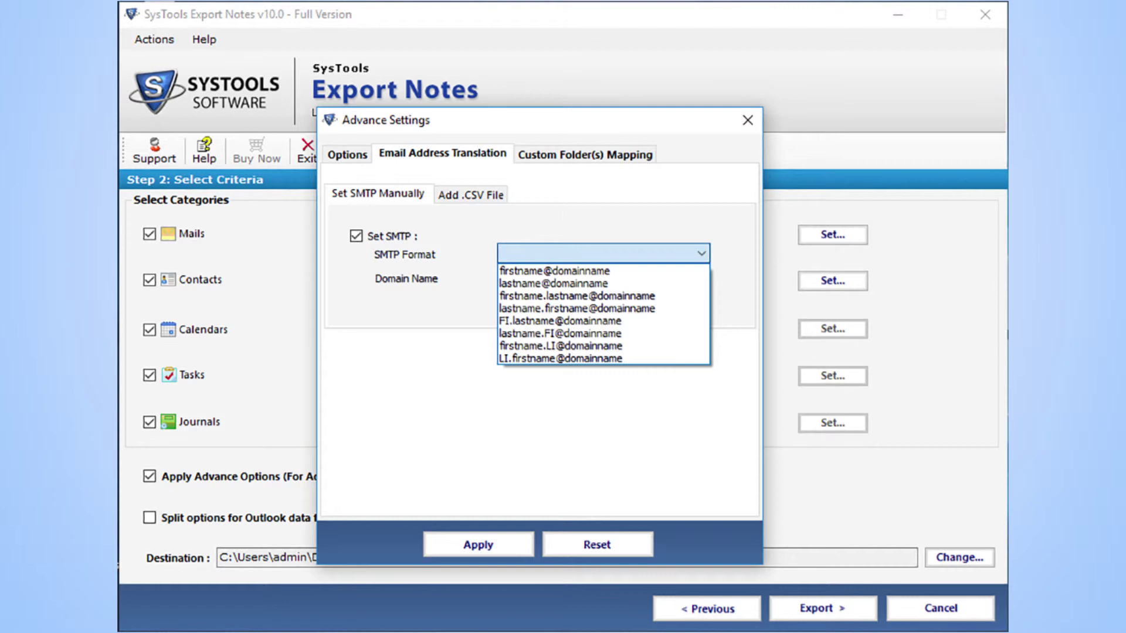
left_click(553, 271)
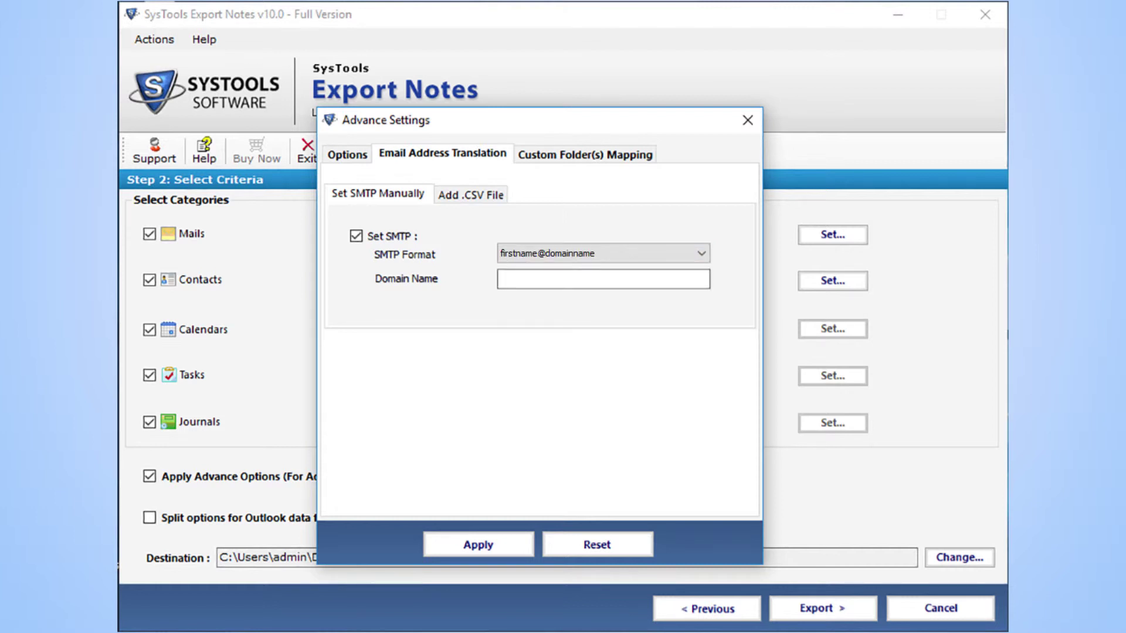
left_click(603, 279)
type("systoolsgroup")
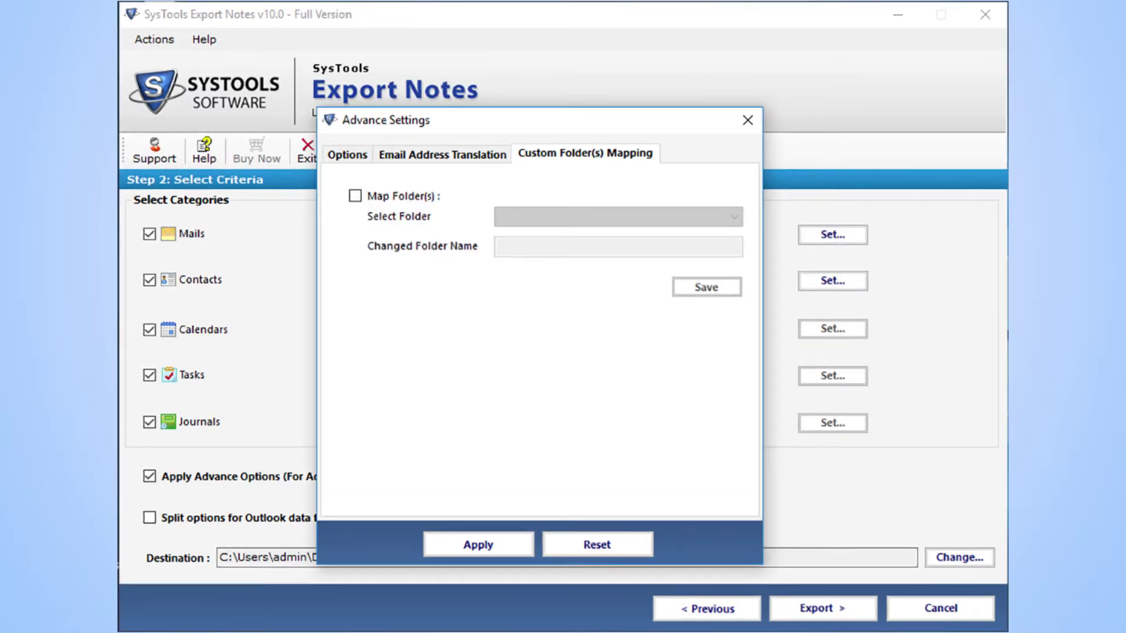
Enable custom folder mapping and map the Inbox folder to the changed name Posteingang
left_click(354, 195)
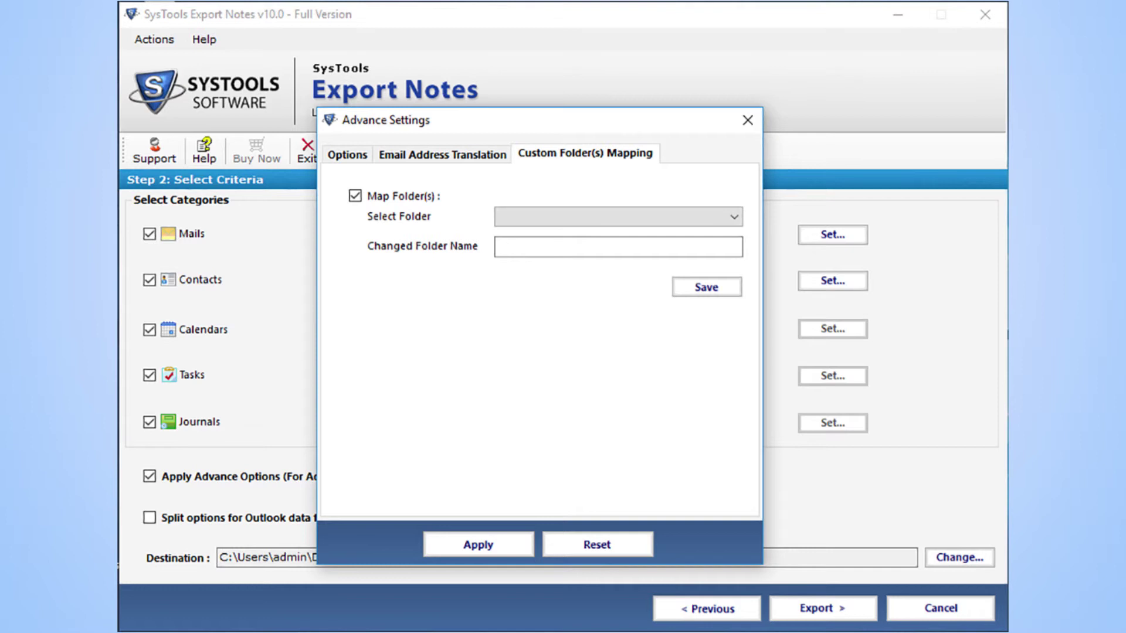
left_click(733, 217)
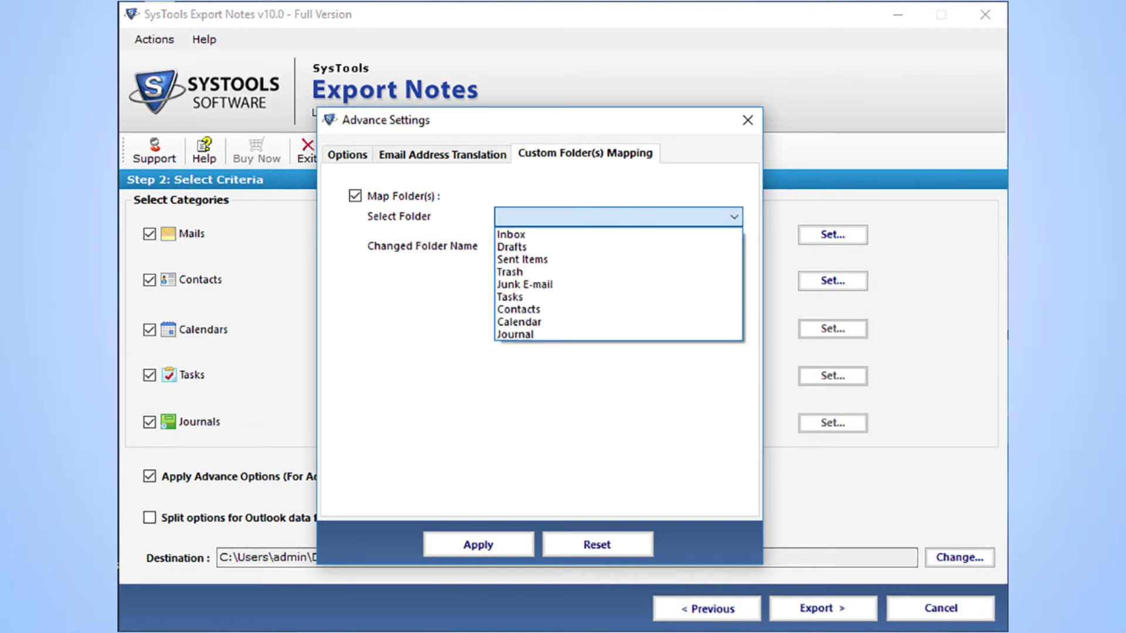
left_click(511, 235)
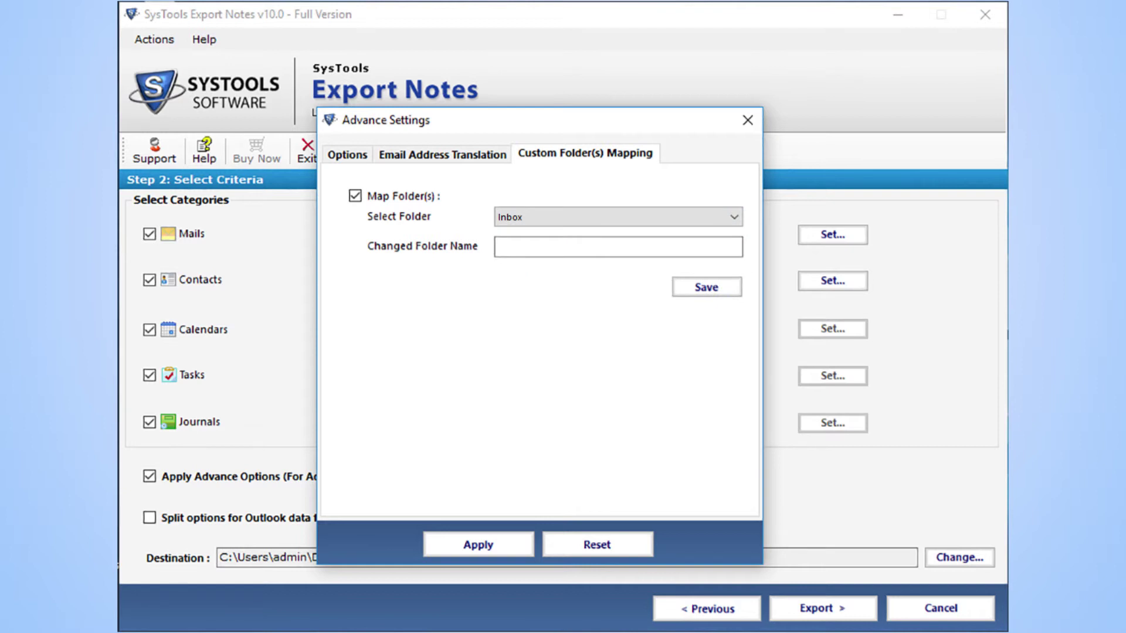
left_click(618, 246)
type("Posteingang")
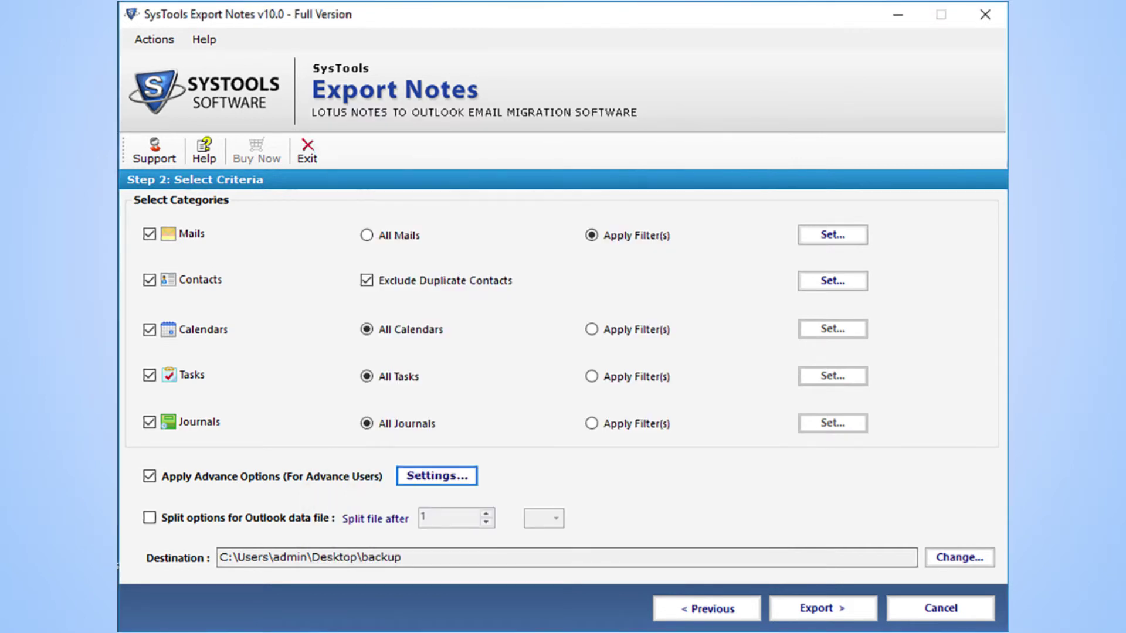
Enable splitting the Outlook data file after 1 MB
left_click(149, 518)
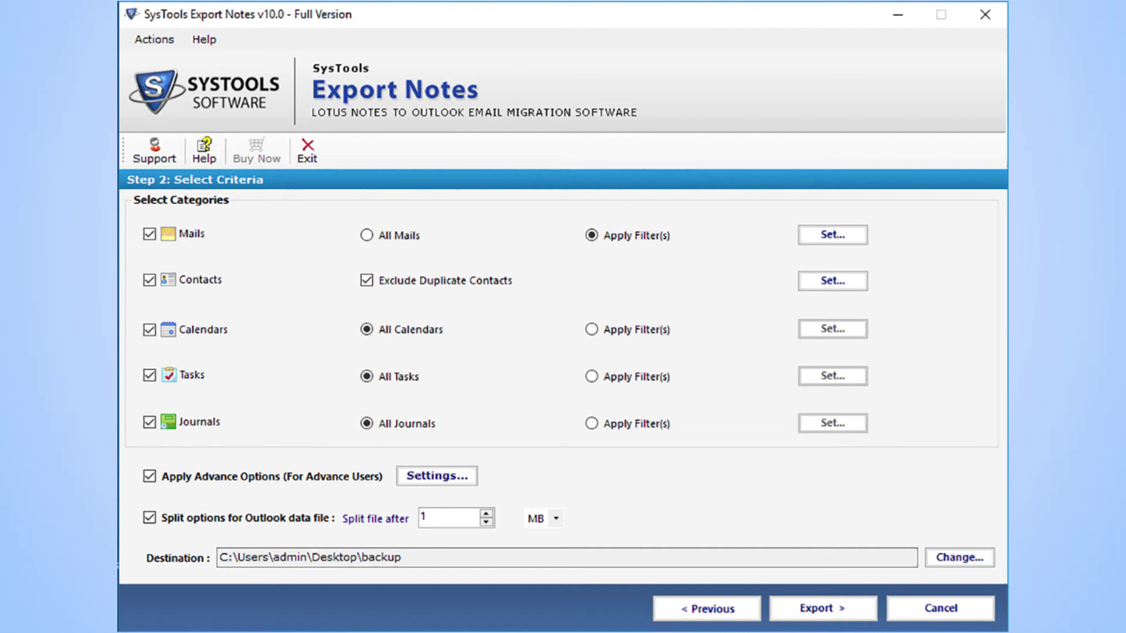
left_click(555, 519)
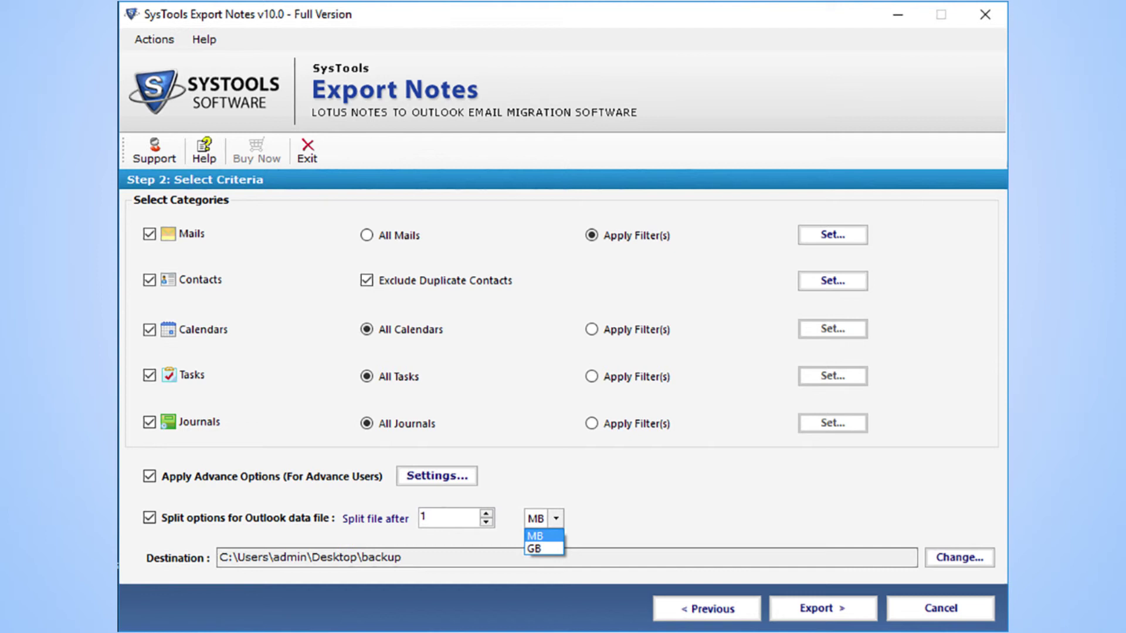
left_click(535, 536)
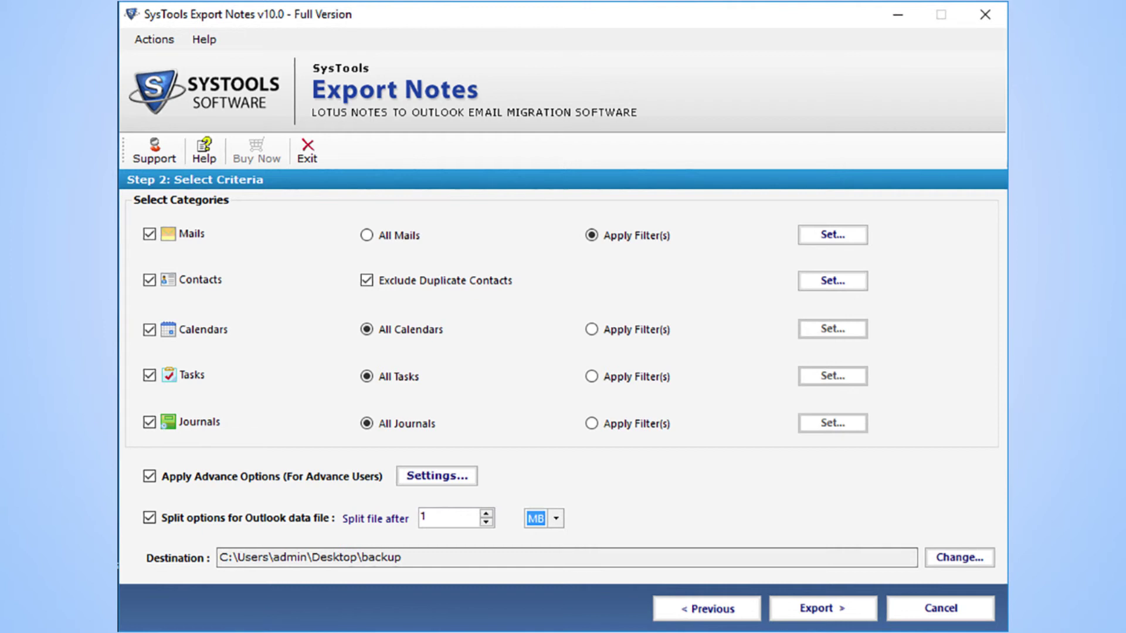
Confirm the backup folder on the Desktop as the destination and export the NSF files to PST
left_click(959, 557)
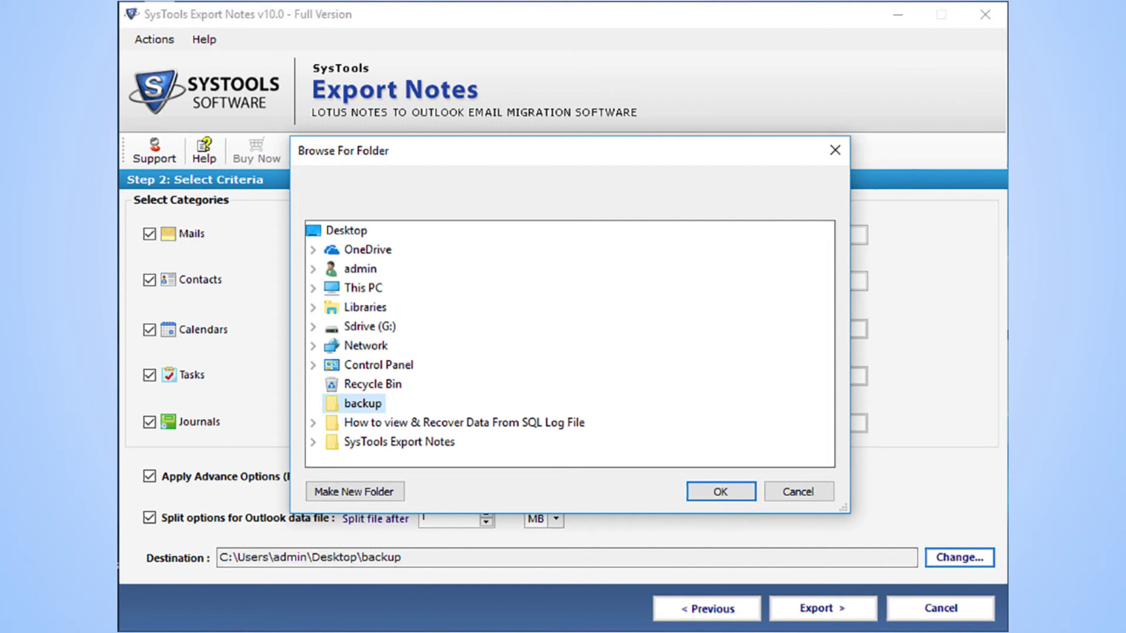
key("Return")
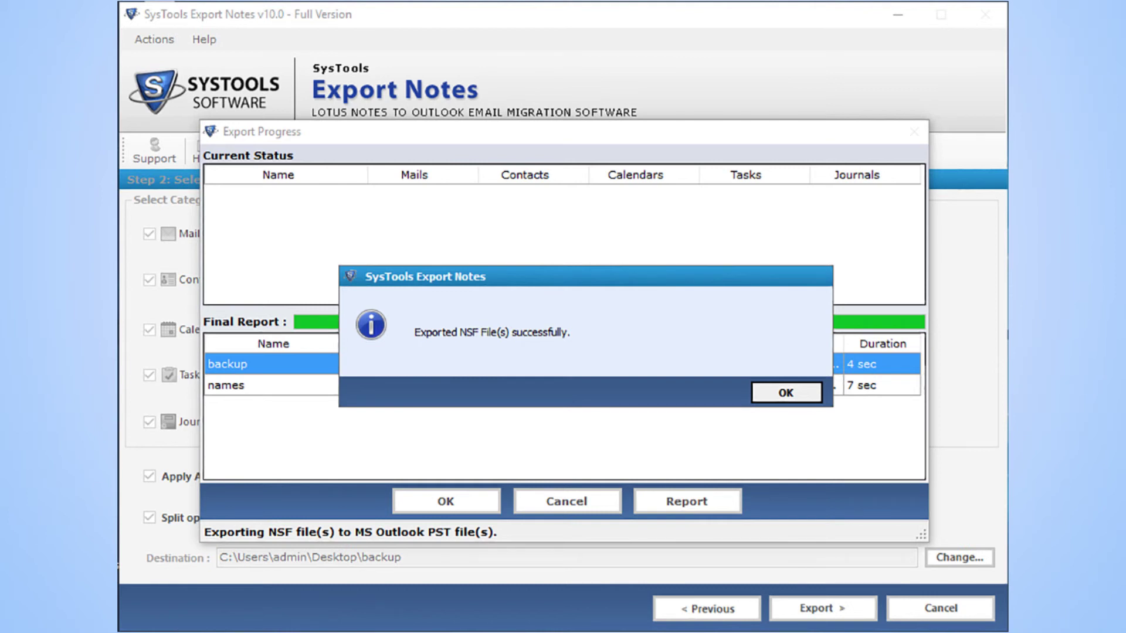
key("Return")
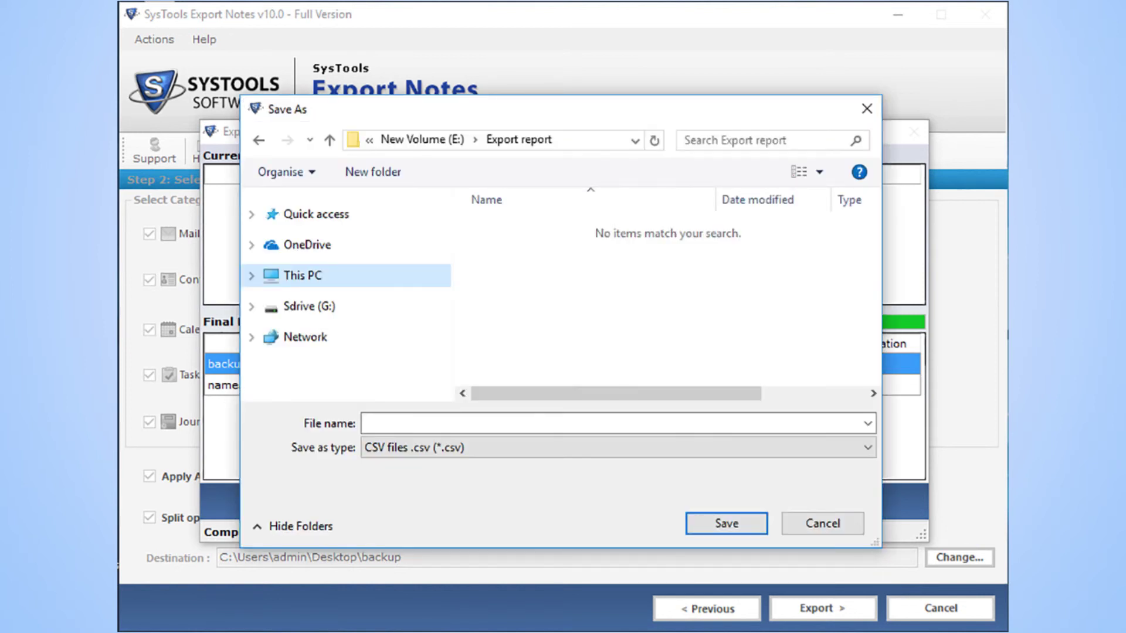
Save the export report as a CSV file named "export report" in the Export report folder on drive E
left_click(399, 422)
type("export report")
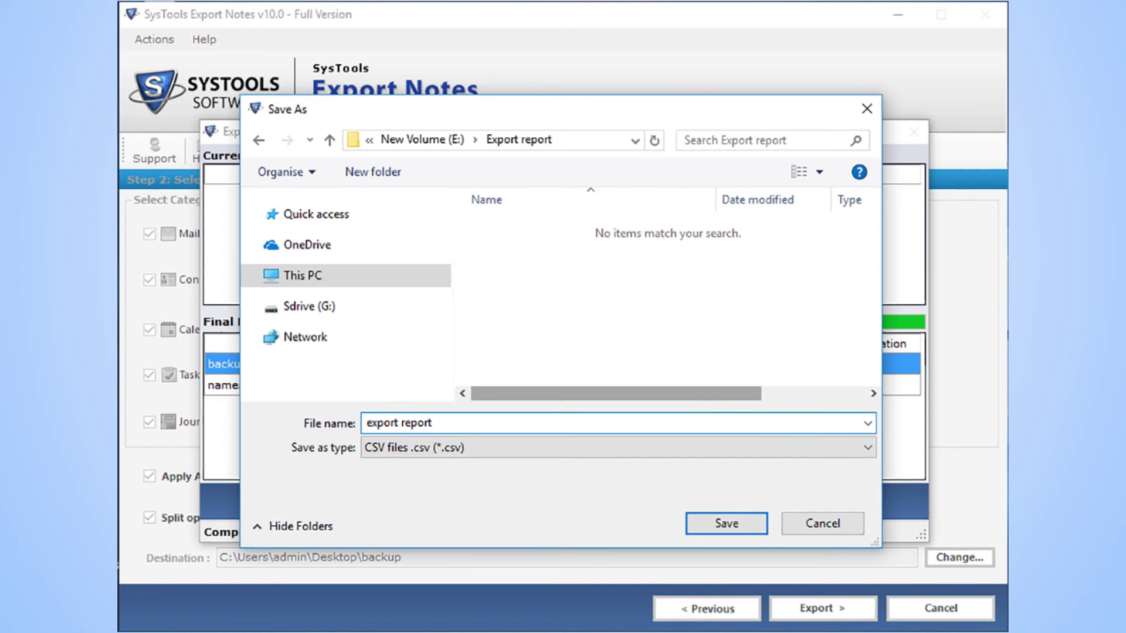
key("Return")
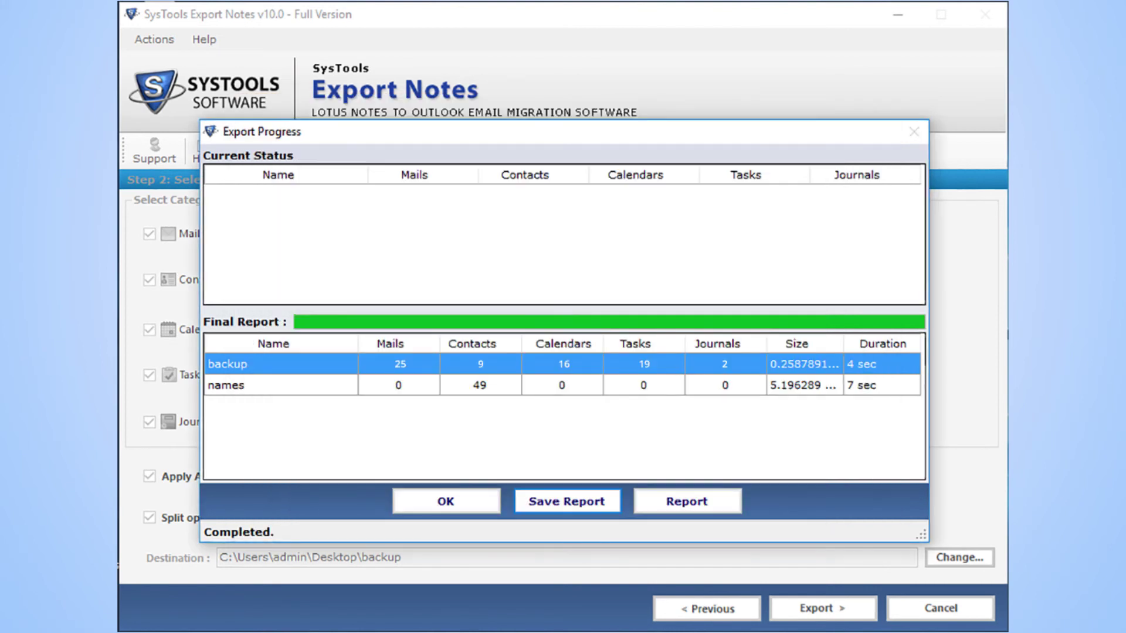